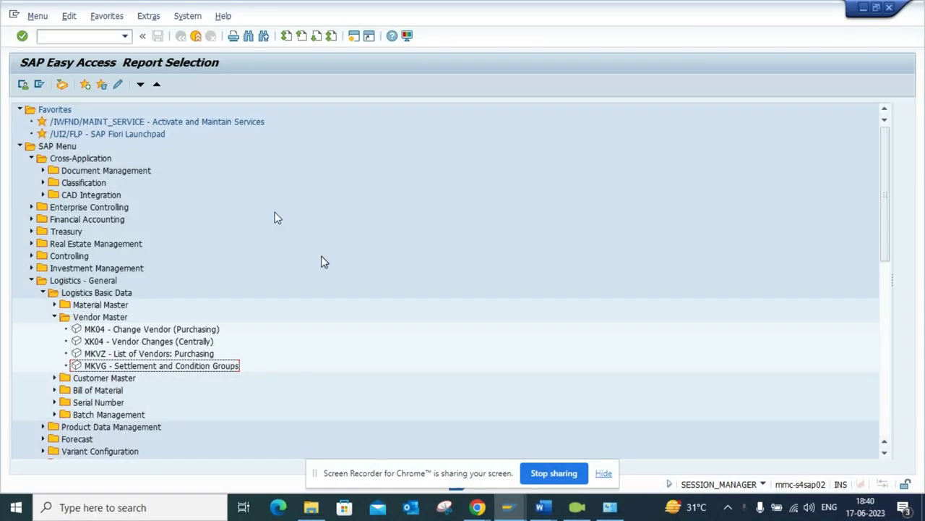
# Start the Vendor Line Item Browser with the transaction code /nfbl1h
pyautogui.click(71, 37)
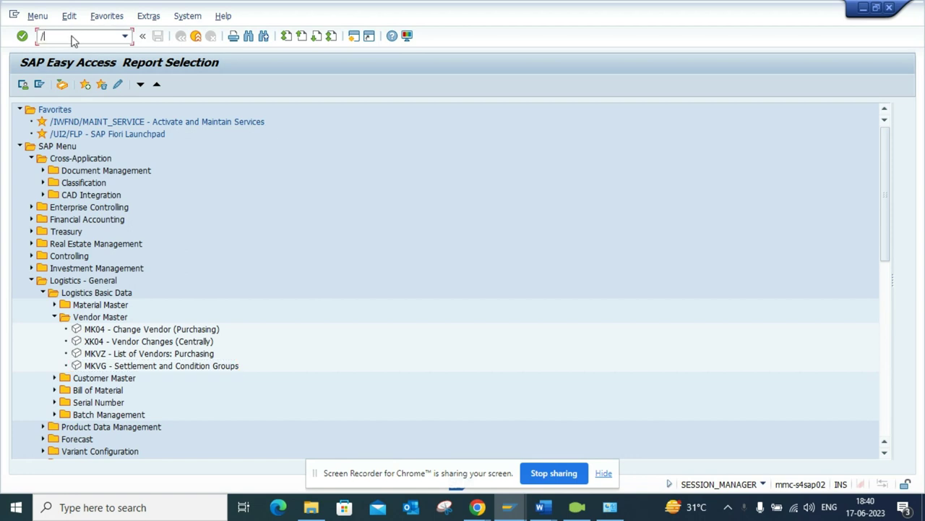
pyautogui.write('/nfbl1h')
pyautogui.press('Return')
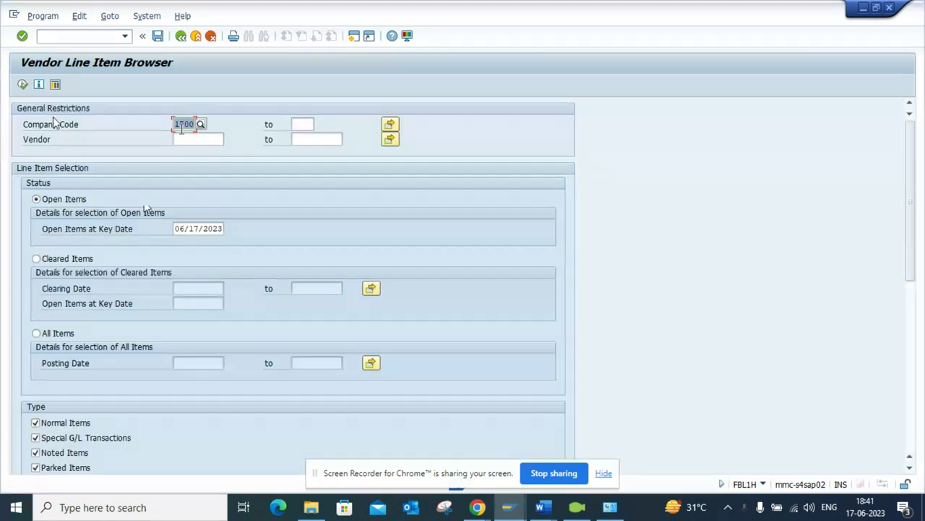
# Set the company code restriction to the wildcard * to cover all company codes
pyautogui.scroll(-1, 911, 179)
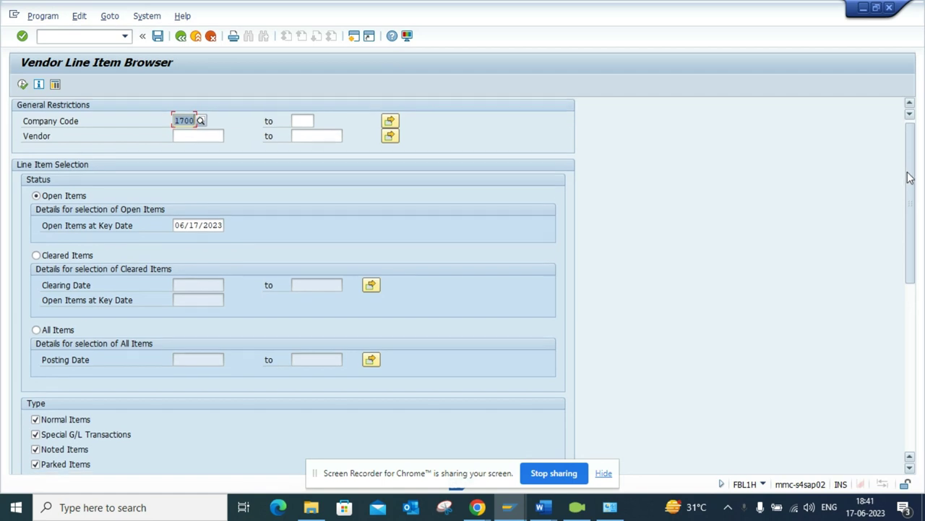
pyautogui.moveTo(911, 179); pyautogui.dragTo(909, 348)
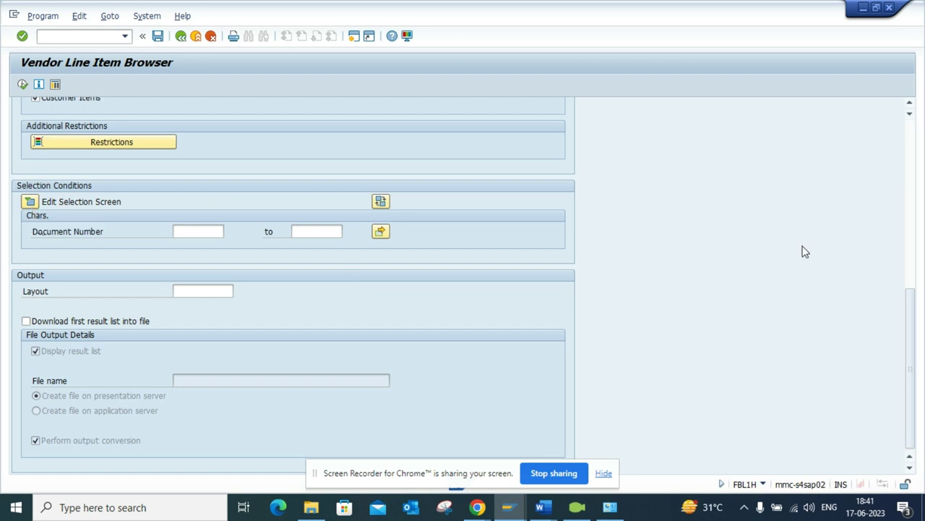
pyautogui.moveTo(911, 320); pyautogui.dragTo(911, 93)
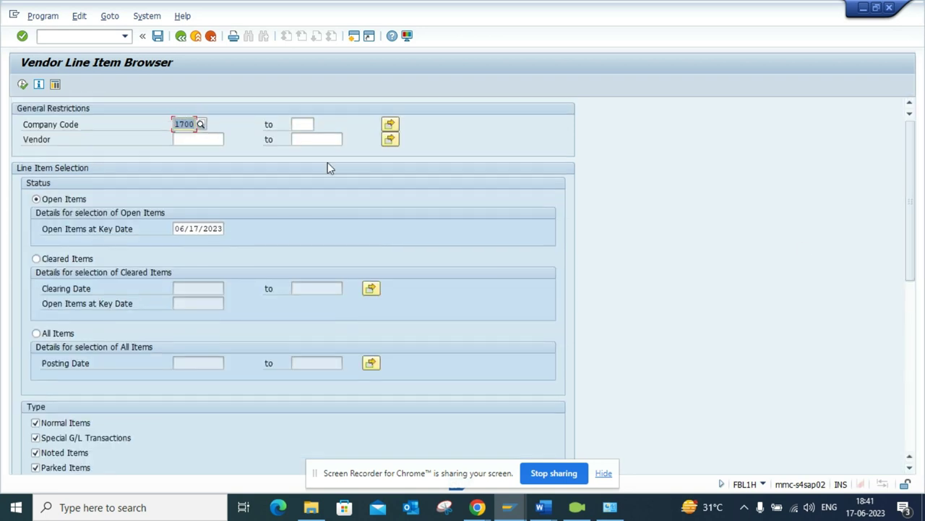
pyautogui.write('*')
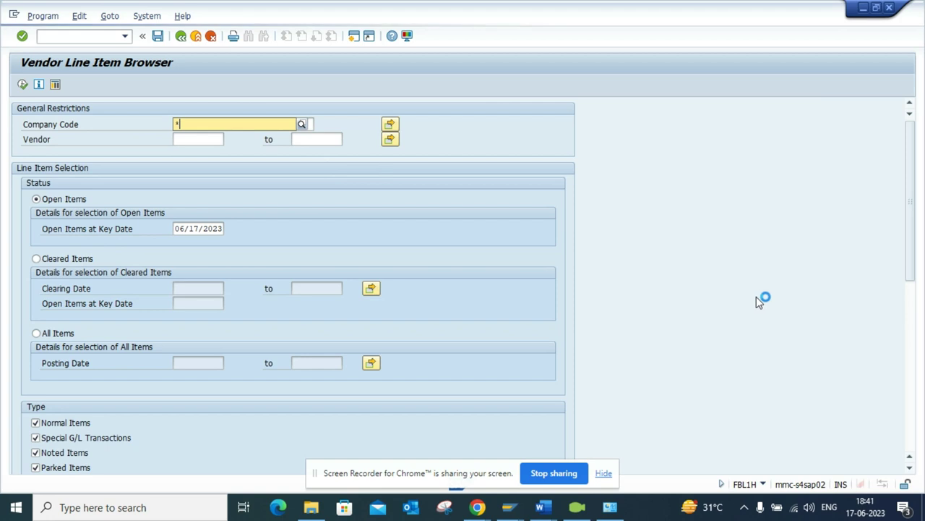
# Open the field selection for the selection screen definition and sort the available columns by description in ascending order
pyautogui.moveTo(918, 257); pyautogui.dragTo(912, 418)
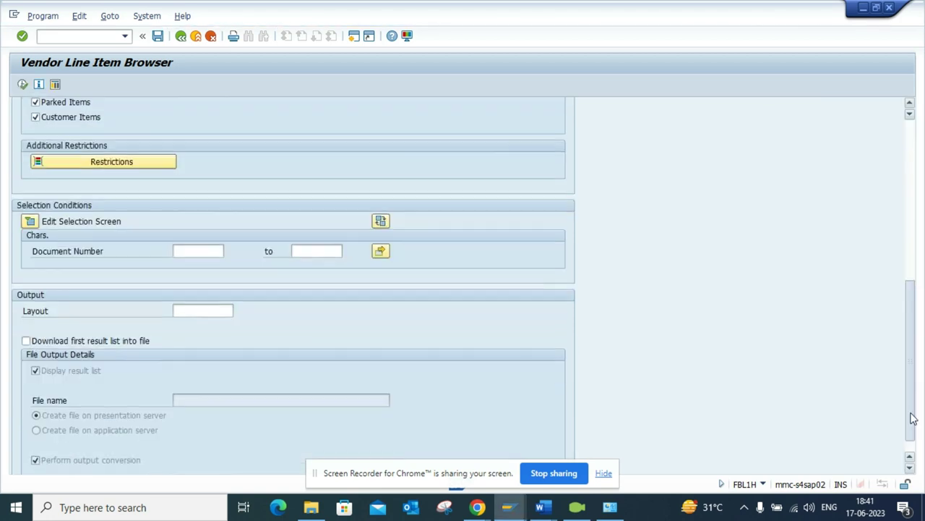
pyautogui.click(30, 220)
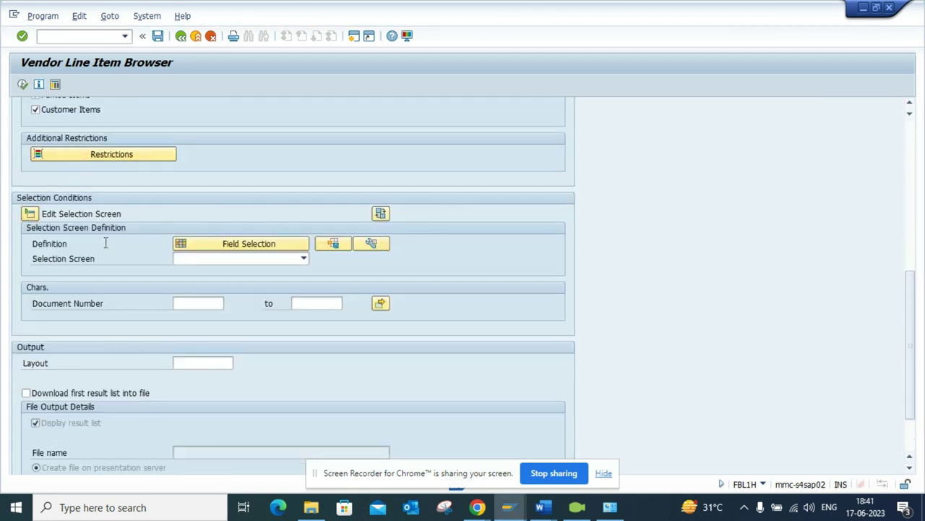
pyautogui.click(279, 246)
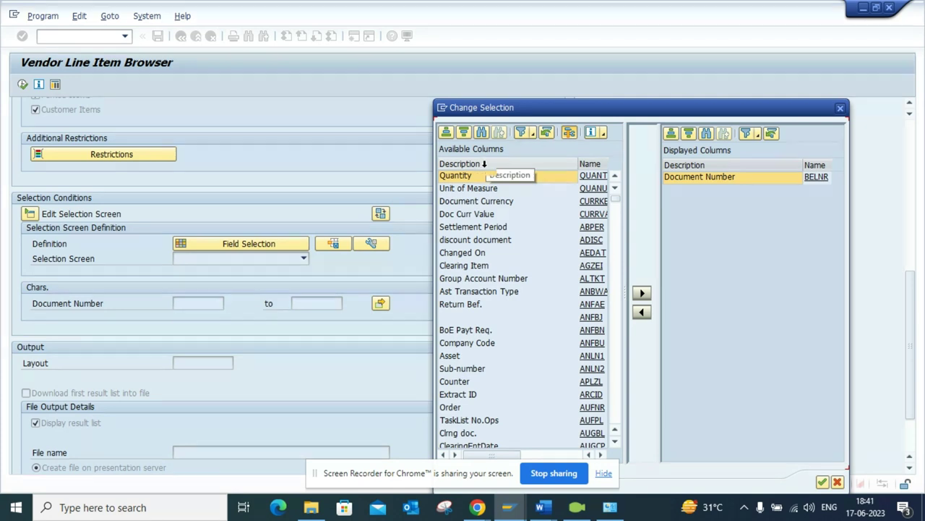
pyautogui.click(487, 166)
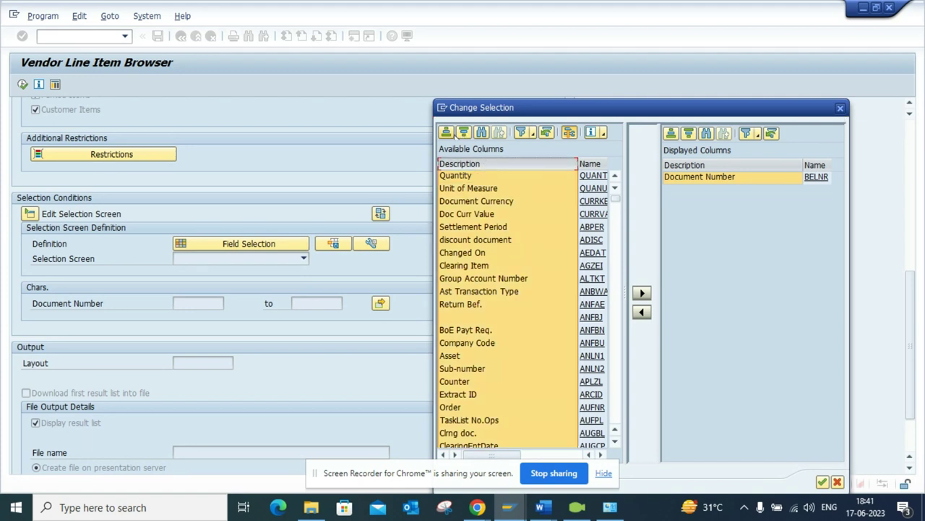
pyautogui.click(446, 132)
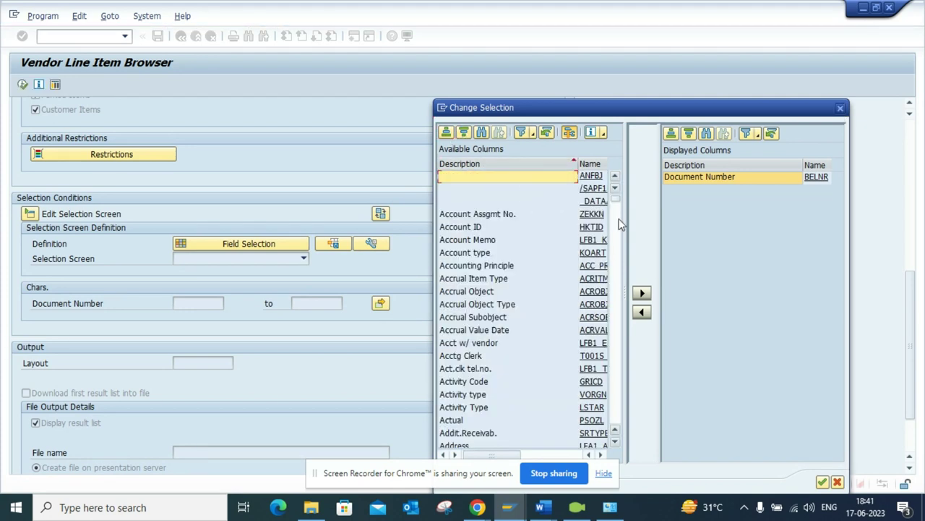
# Add the Co.code post.block and CoCd del.block fields to the displayed selection columns and accept the selection
pyautogui.click(616, 293)
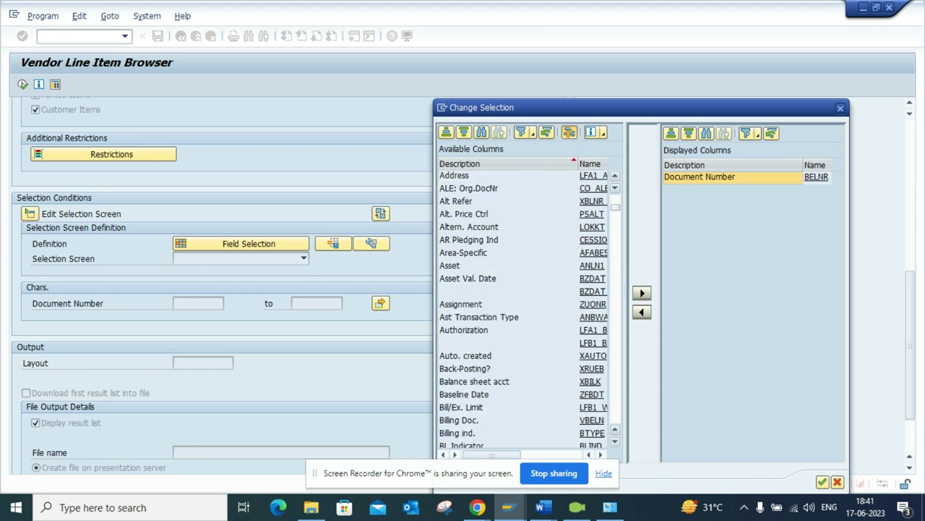
pyautogui.click(615, 337)
pyautogui.click(616, 336)
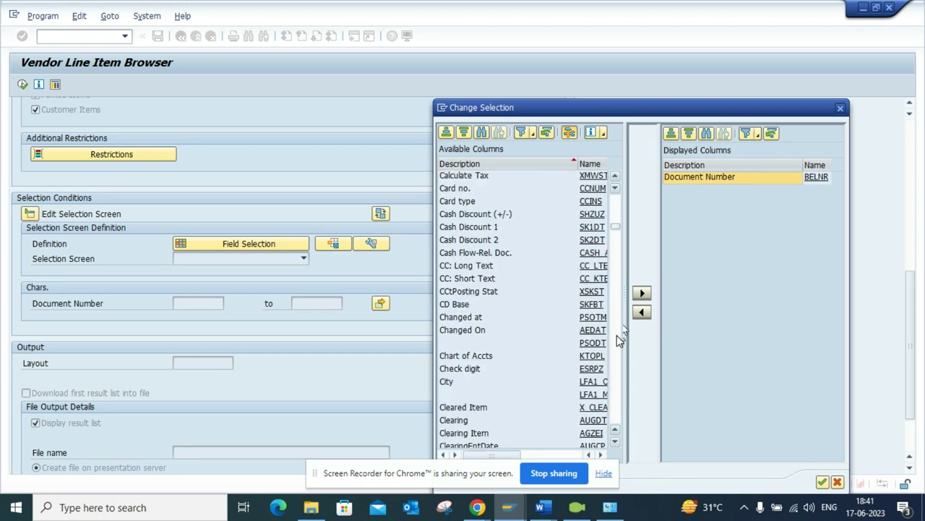
pyautogui.click(617, 335)
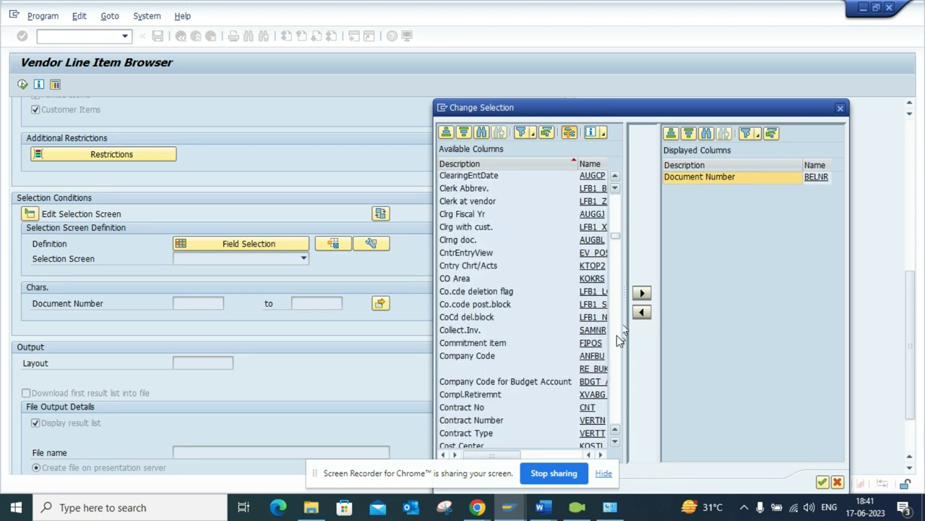
pyautogui.click(499, 306)
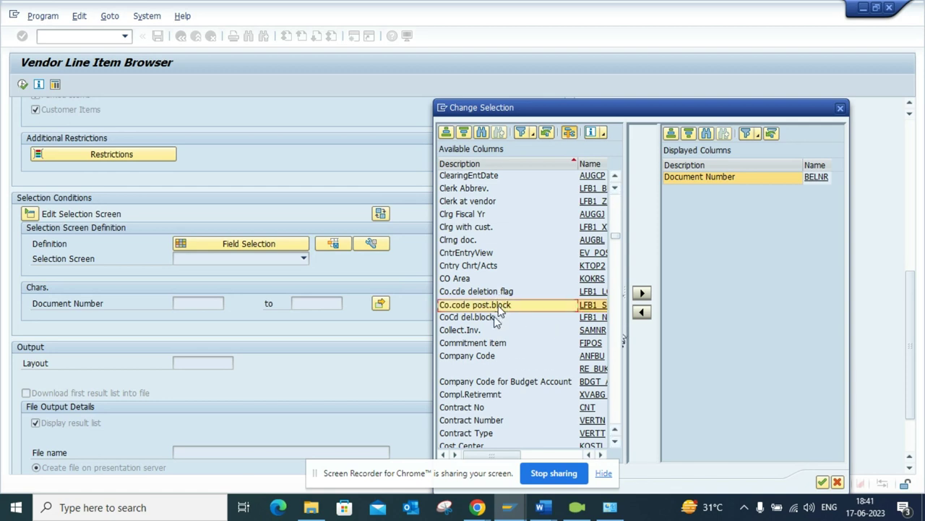
pyautogui.keyDown('ctrl'); pyautogui.click(494, 317); pyautogui.keyUp('ctrl')
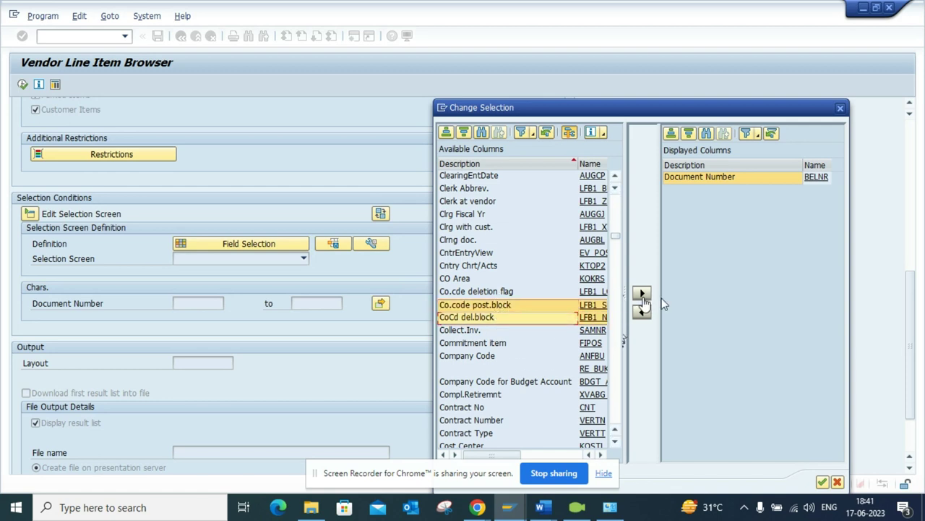
pyautogui.click(643, 293)
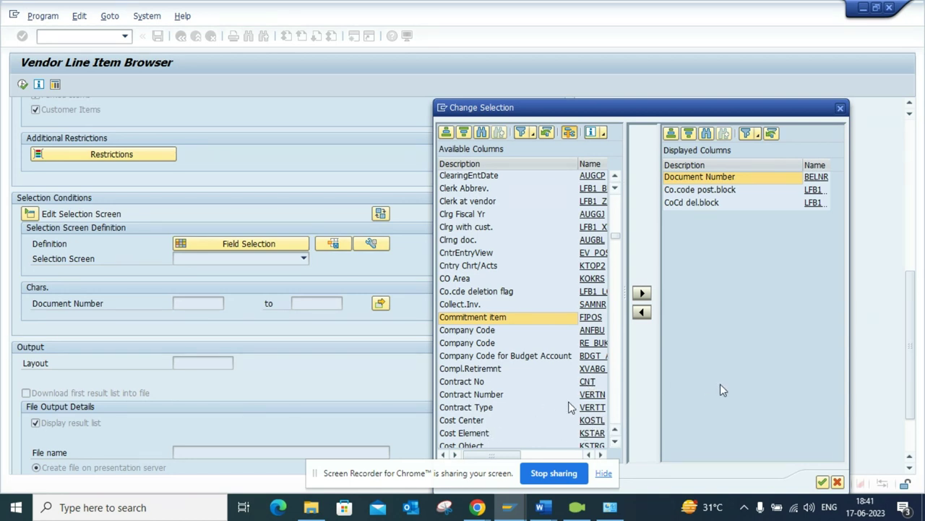
pyautogui.click(822, 482)
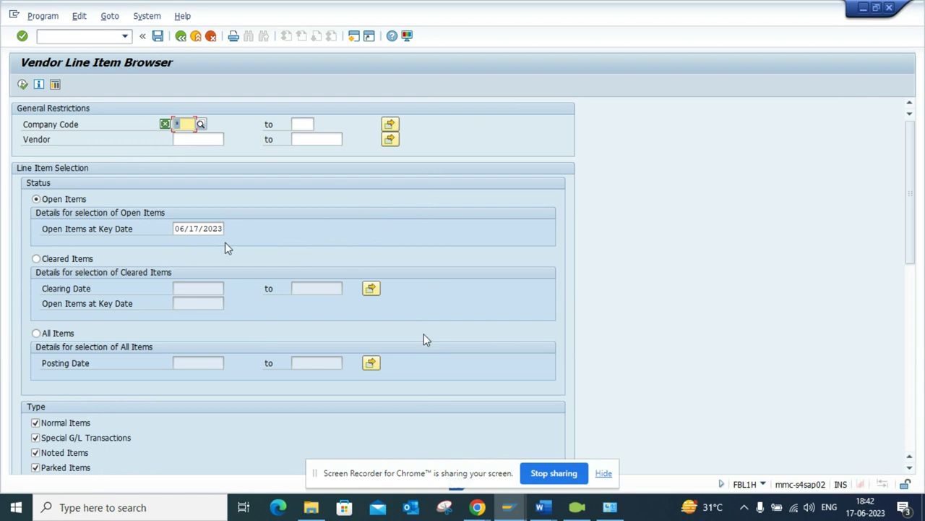
# Set the line item status to All Items and the Co.code post.block condition to Not Equal To blank
pyautogui.click(52, 338)
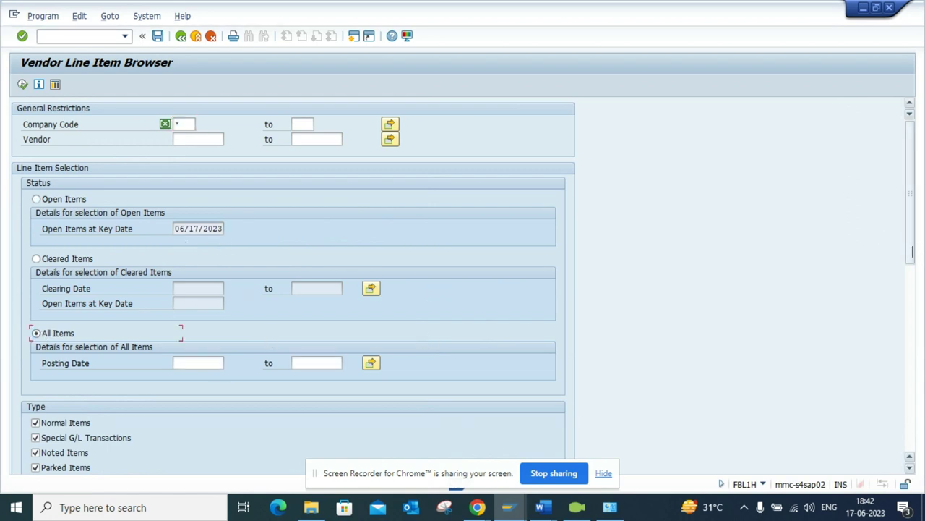
pyautogui.moveTo(909, 245); pyautogui.dragTo(921, 382)
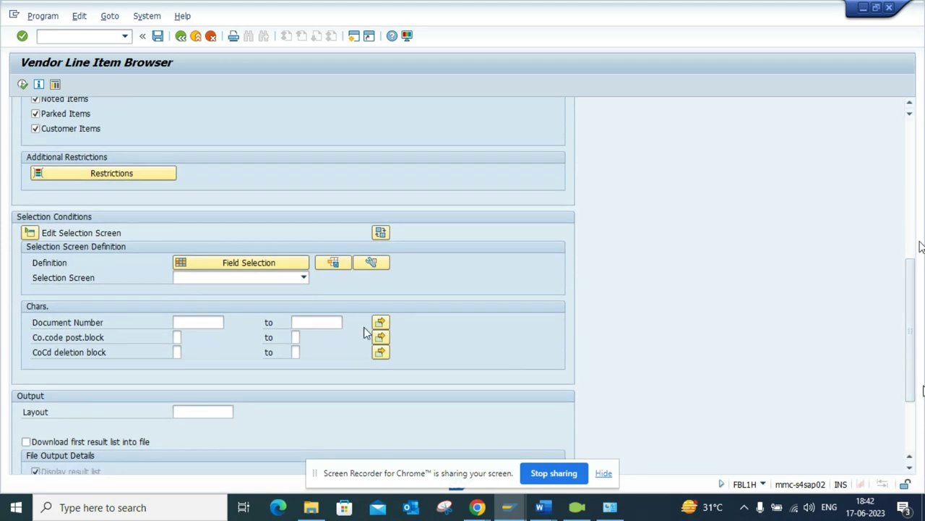
pyautogui.doubleClick(176, 336)
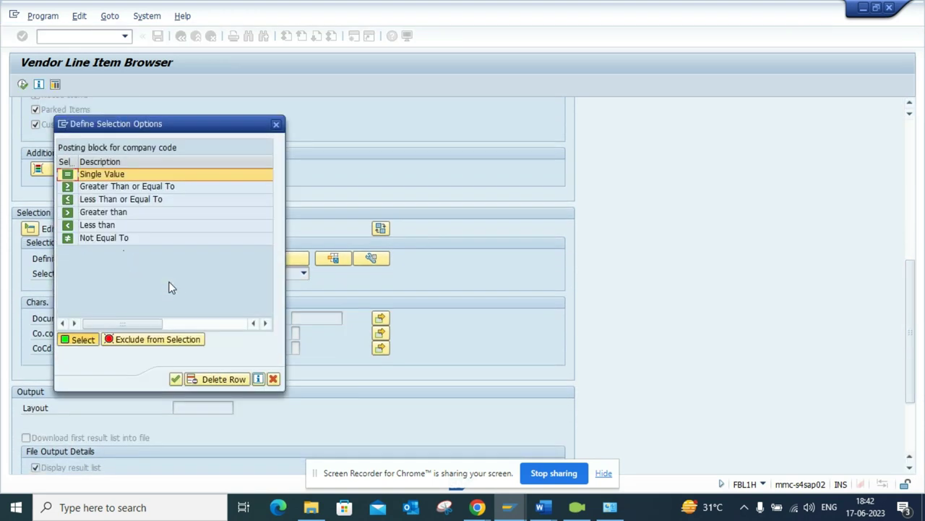
pyautogui.doubleClick(130, 240)
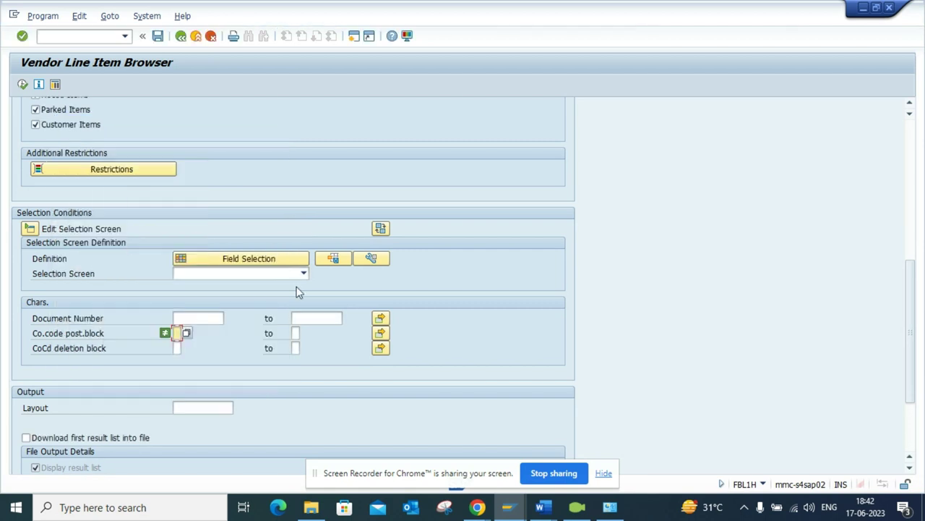
# Execute the vendor line item report with the defined selection conditions
pyautogui.moveTo(911, 327); pyautogui.dragTo(913, 357)
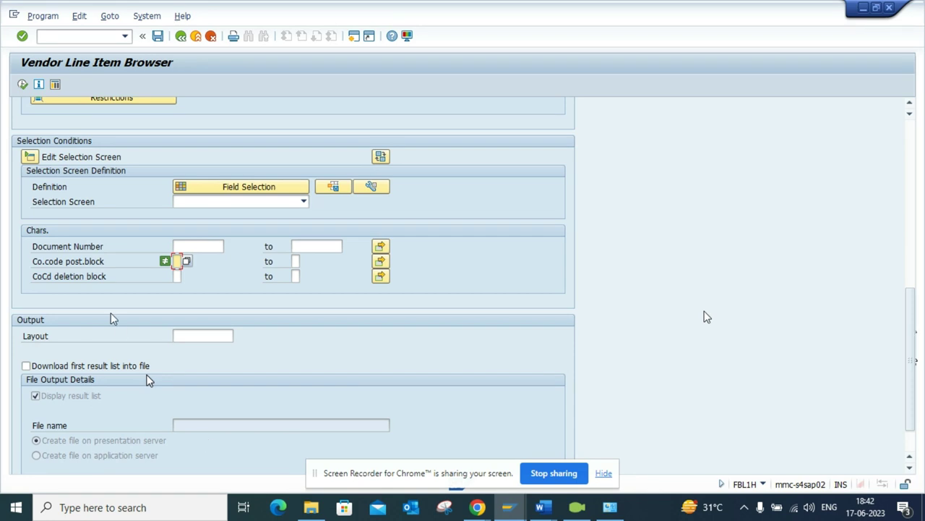
pyautogui.click(23, 86)
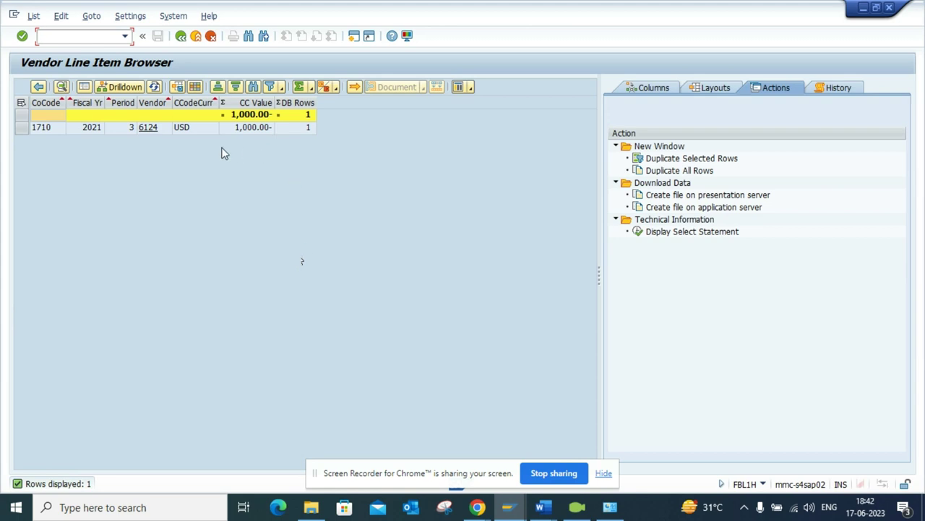
pyautogui.click(21, 128)
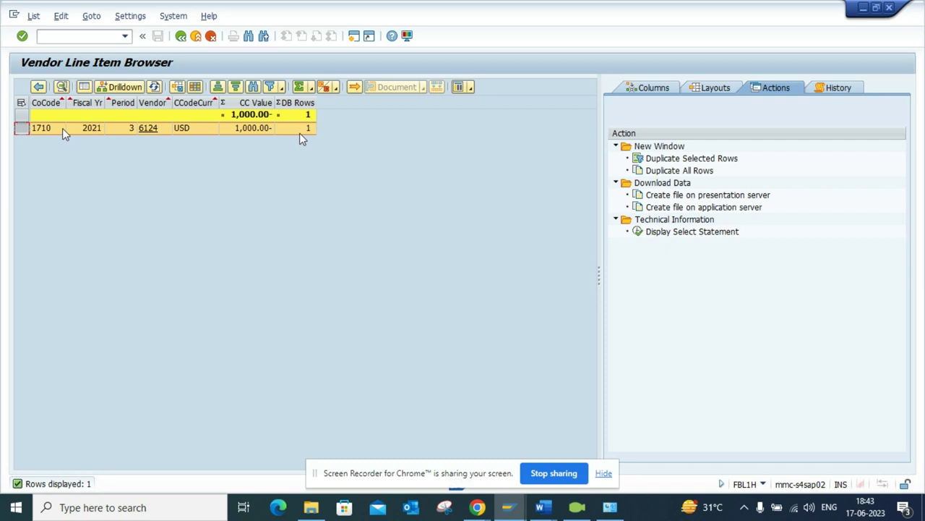
pyautogui.click(124, 87)
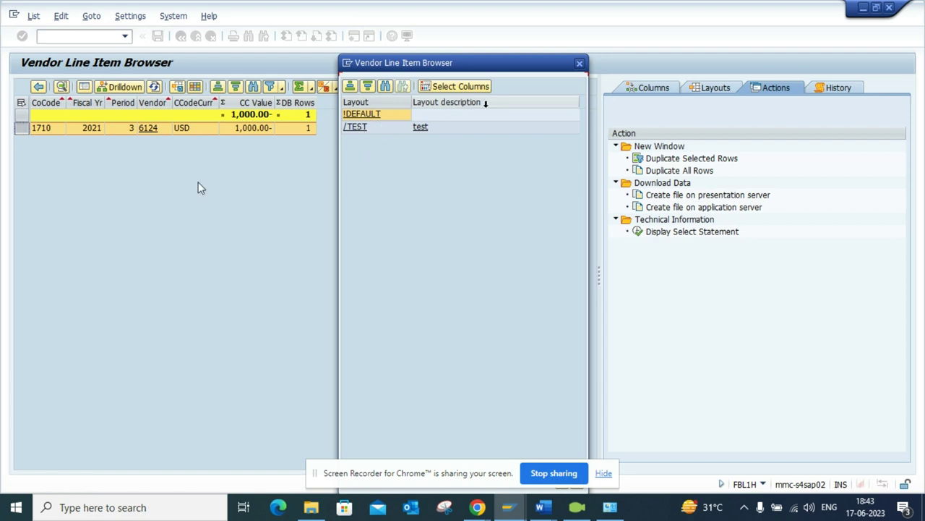
pyautogui.click(580, 67)
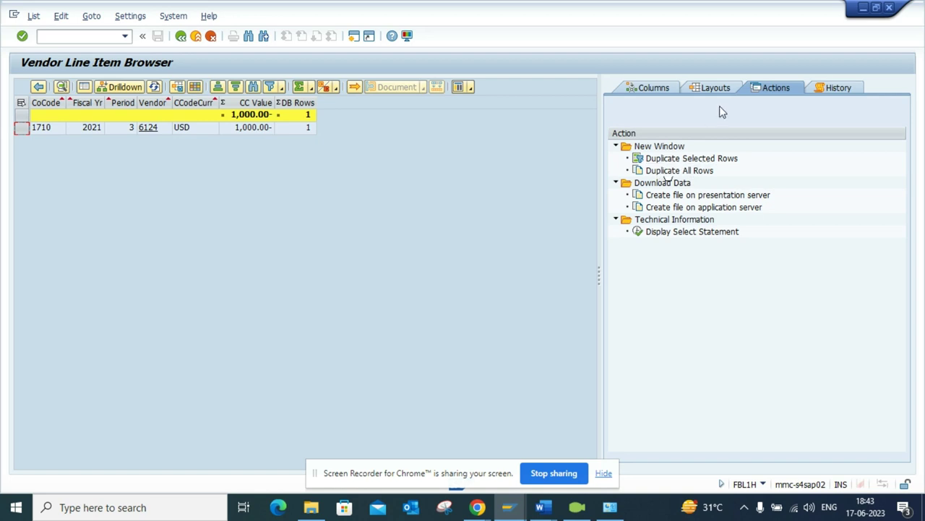
# Review the available layouts and the selection history of the report result
pyautogui.click(736, 94)
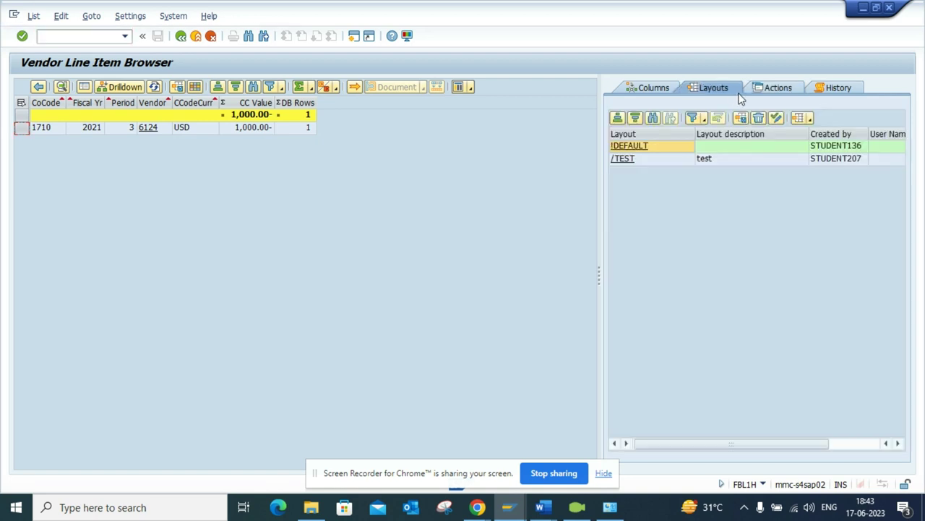
pyautogui.click(831, 88)
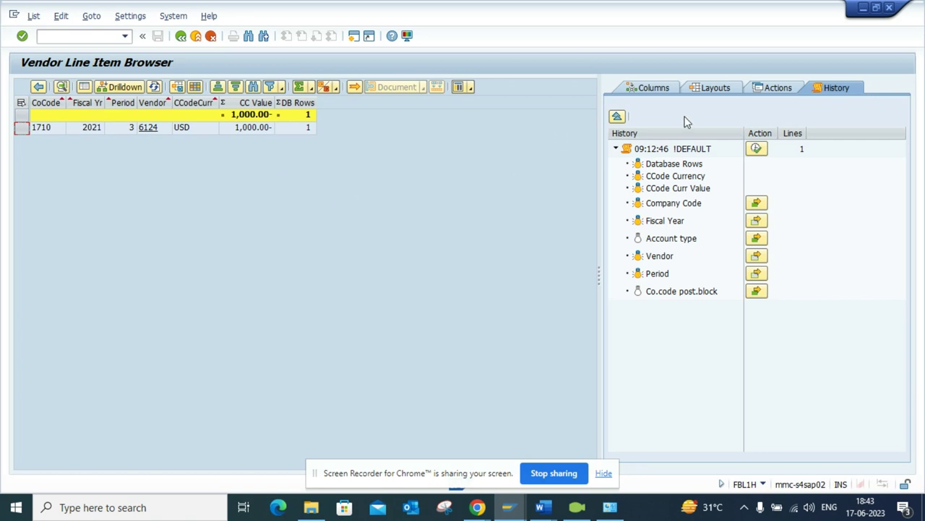
pyautogui.click(711, 95)
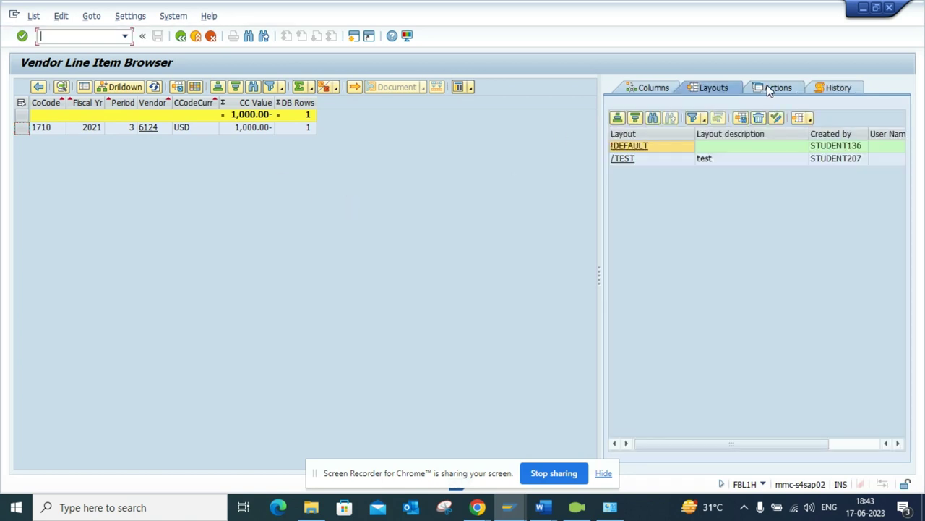
# Display the report's Select Statement, highlight the source view V_GLPOS_C_VEN_CT in its FROM clause, and maximize the statement window
pyautogui.click(770, 88)
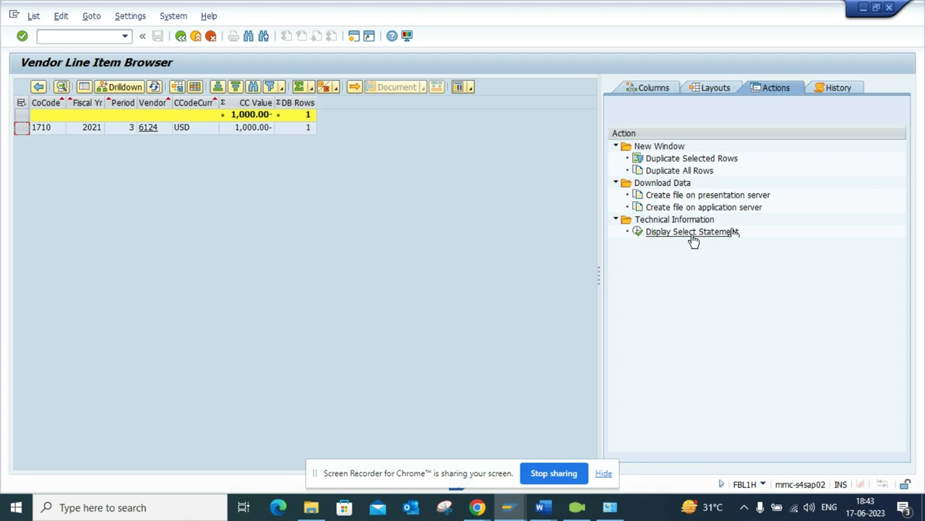
pyautogui.click(734, 232)
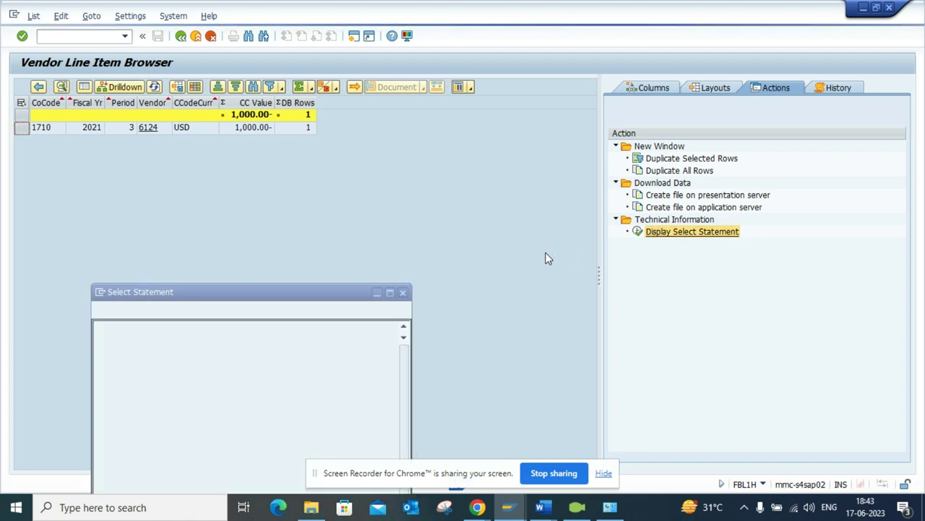
pyautogui.moveTo(309, 291); pyautogui.dragTo(443, 128)
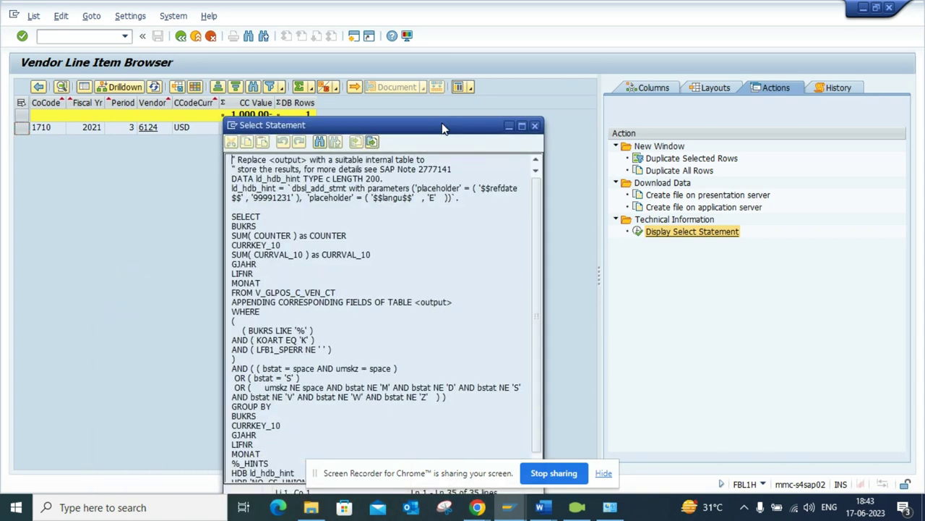
pyautogui.moveTo(343, 292); pyautogui.dragTo(257, 296)
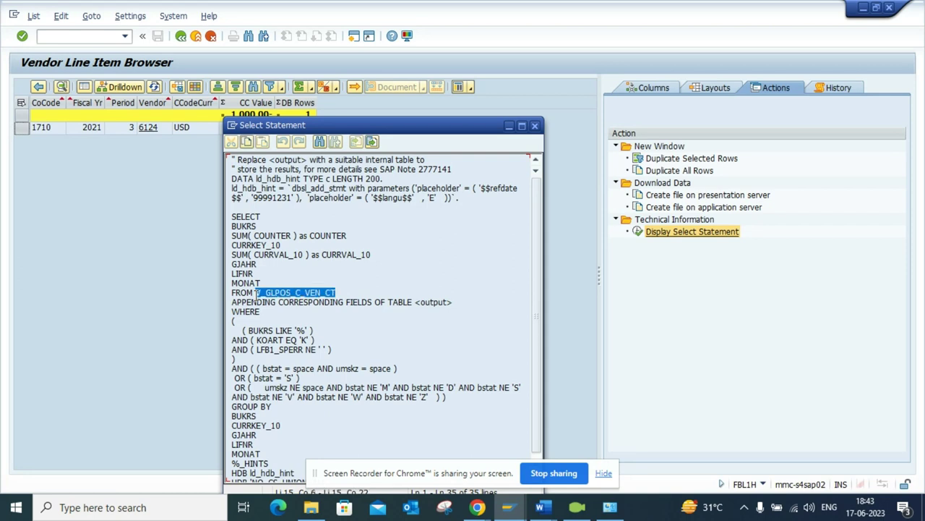
pyautogui.moveTo(409, 127); pyautogui.dragTo(644, 7)
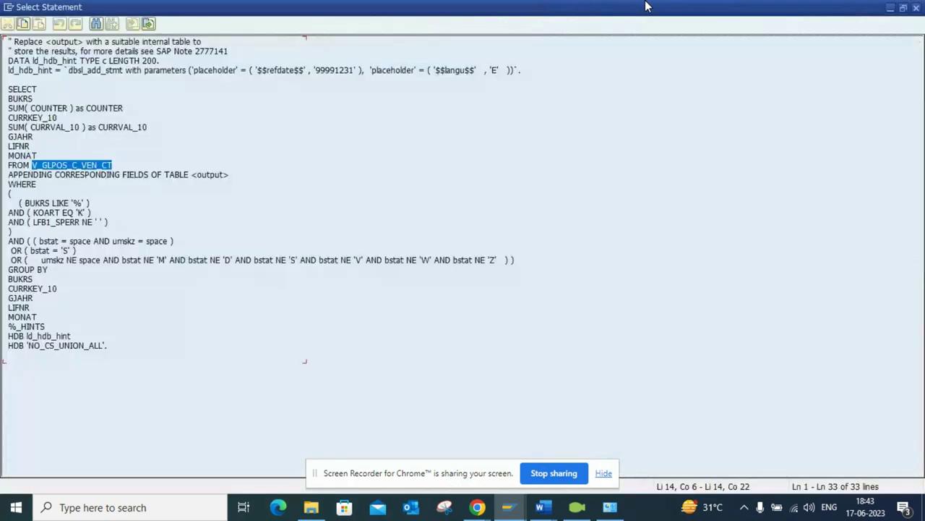